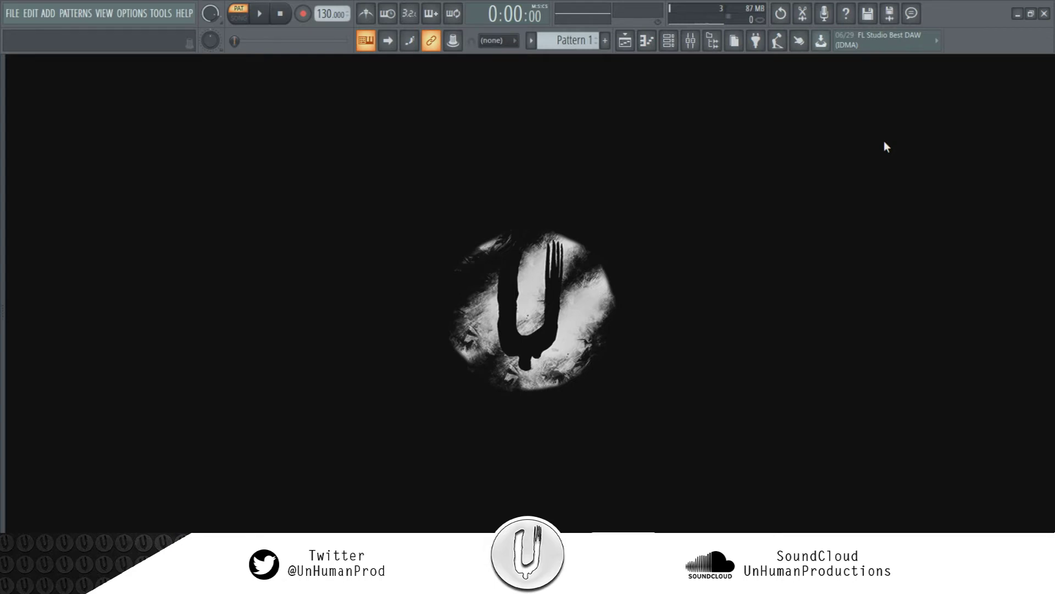
Step: Open the reFX Nexus piano roll and choose Major under Scale highlighting
{"action": "left_click", "coordinate": [648, 43]}
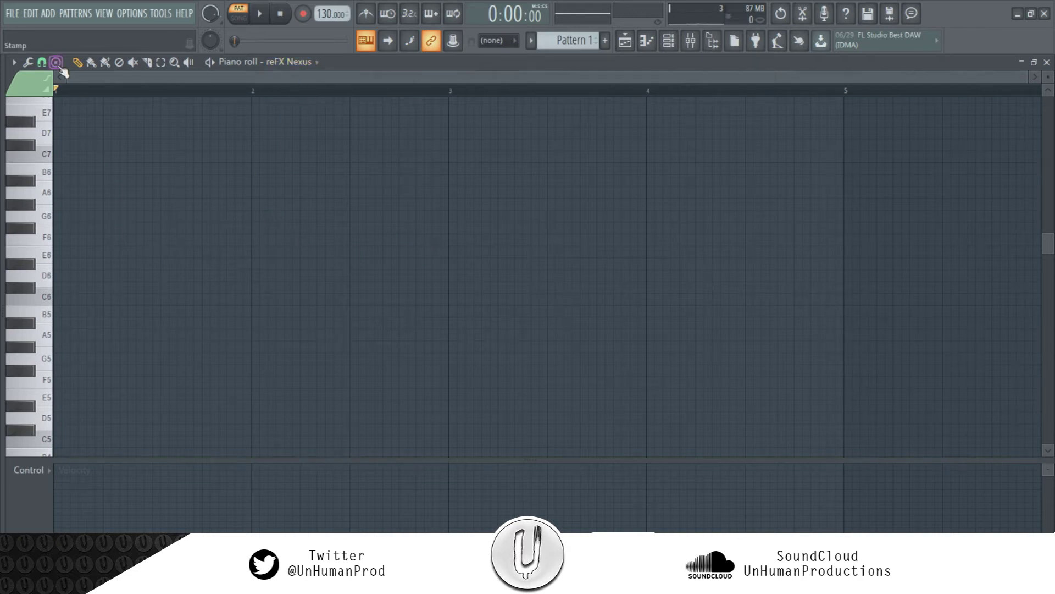
{"action": "left_click", "coordinate": [15, 63]}
{"action": "mouse_move", "coordinate": [35, 141]}
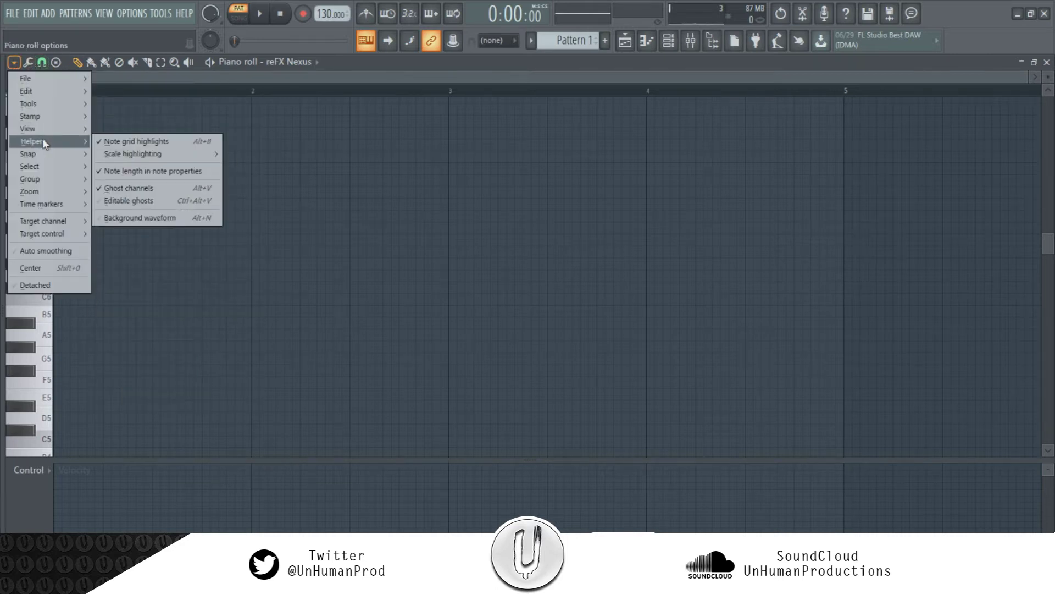
{"action": "mouse_move", "coordinate": [133, 154]}
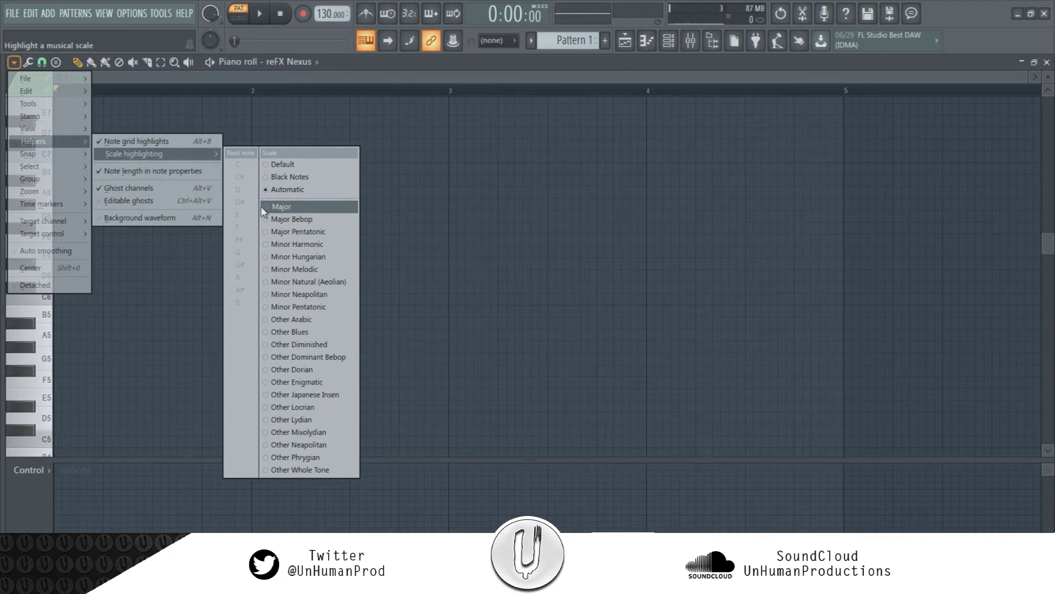
{"action": "left_click", "coordinate": [285, 206]}
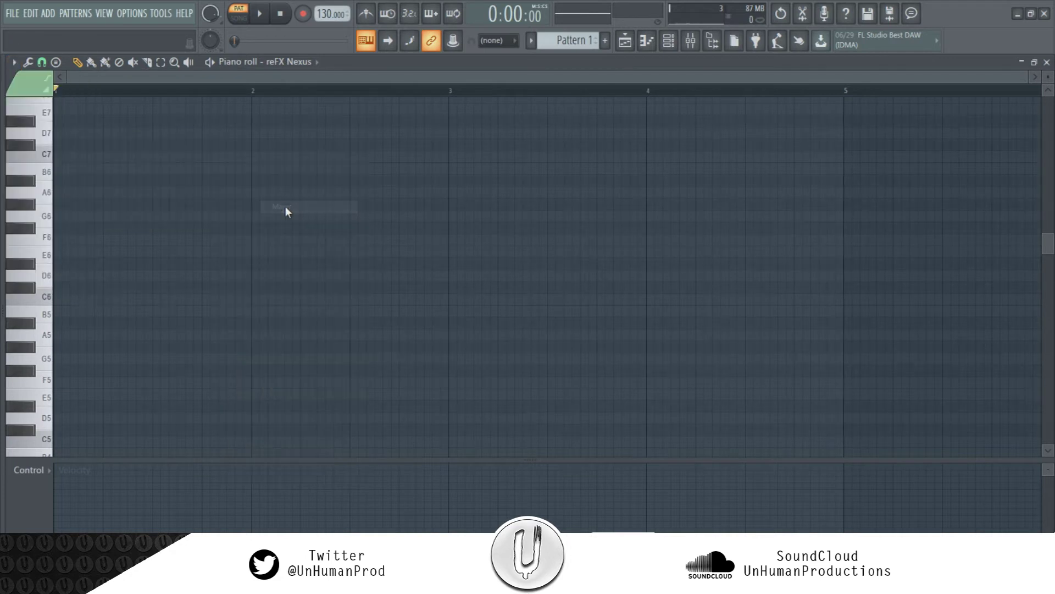
{"action": "left_click", "coordinate": [15, 62]}
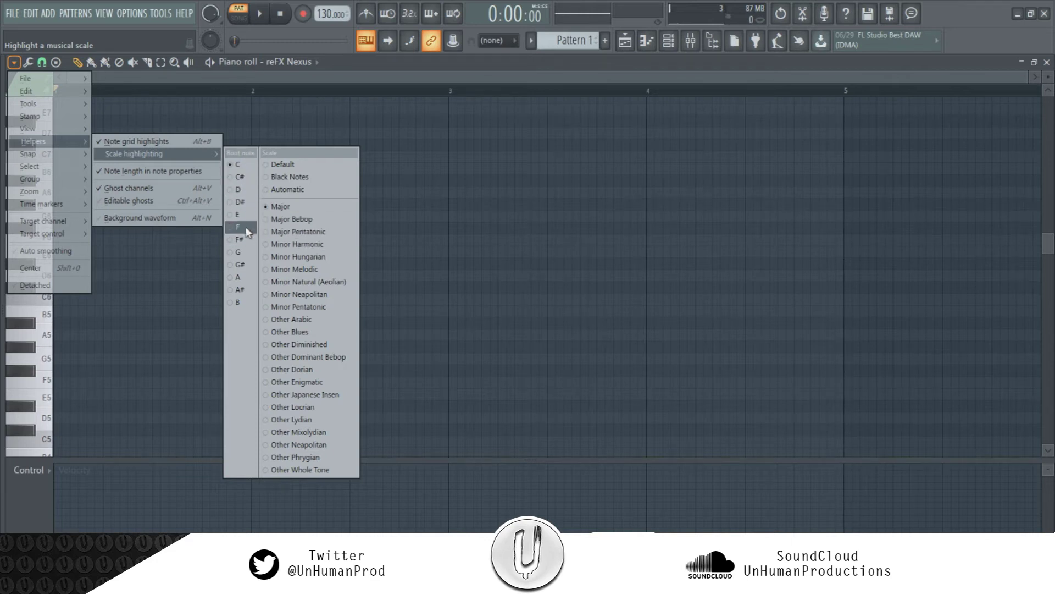
{"action": "left_click", "coordinate": [388, 229]}
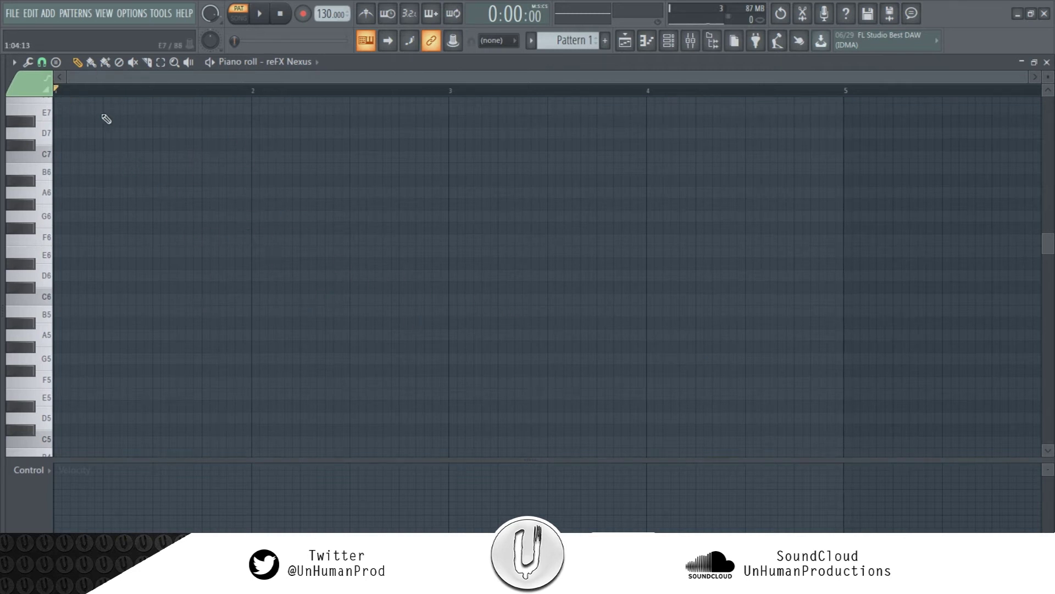
Step: Set the scale highlighting root note to C# and choose a minor scale
{"action": "left_click", "coordinate": [42, 61]}
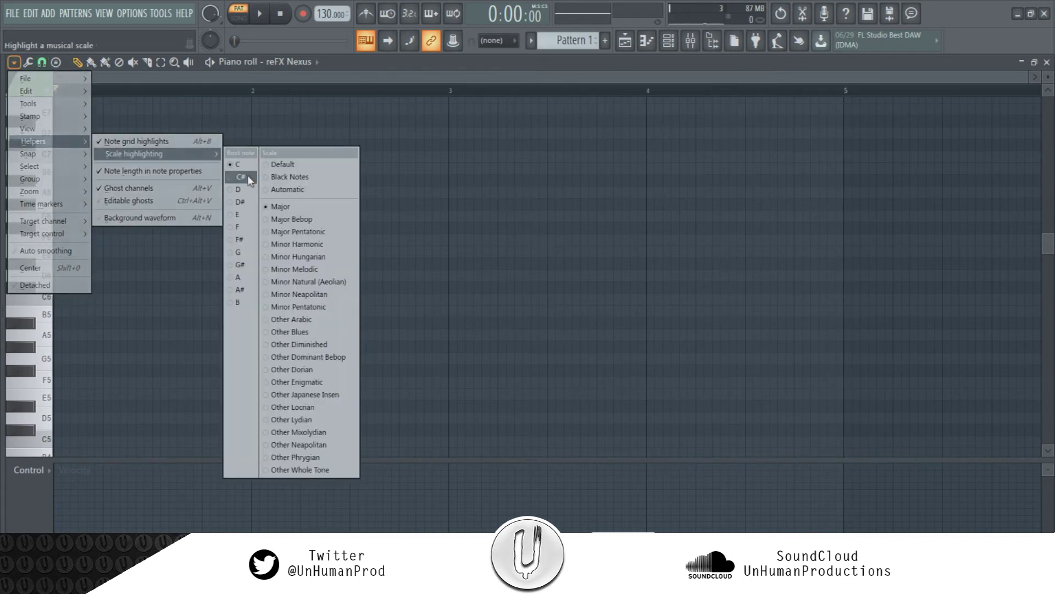
{"action": "left_click", "coordinate": [248, 177]}
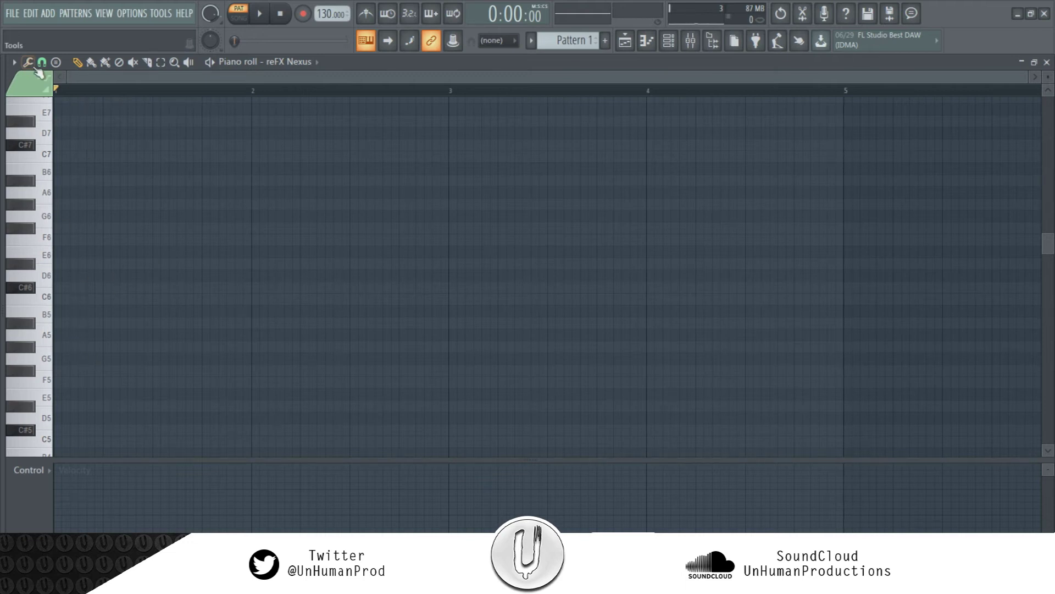
{"action": "left_click", "coordinate": [13, 62]}
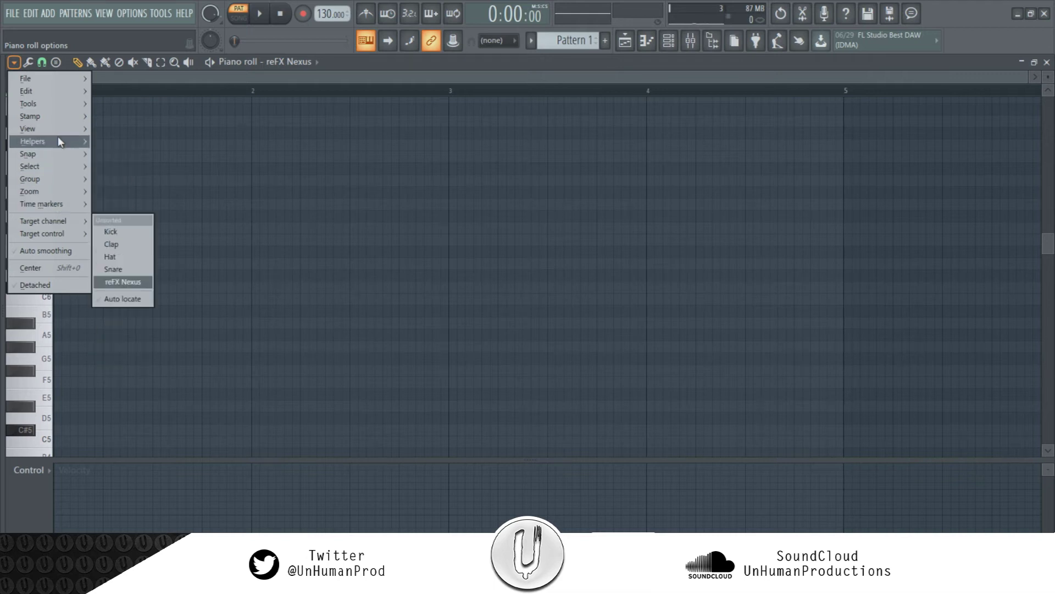
{"action": "mouse_move", "coordinate": [134, 154]}
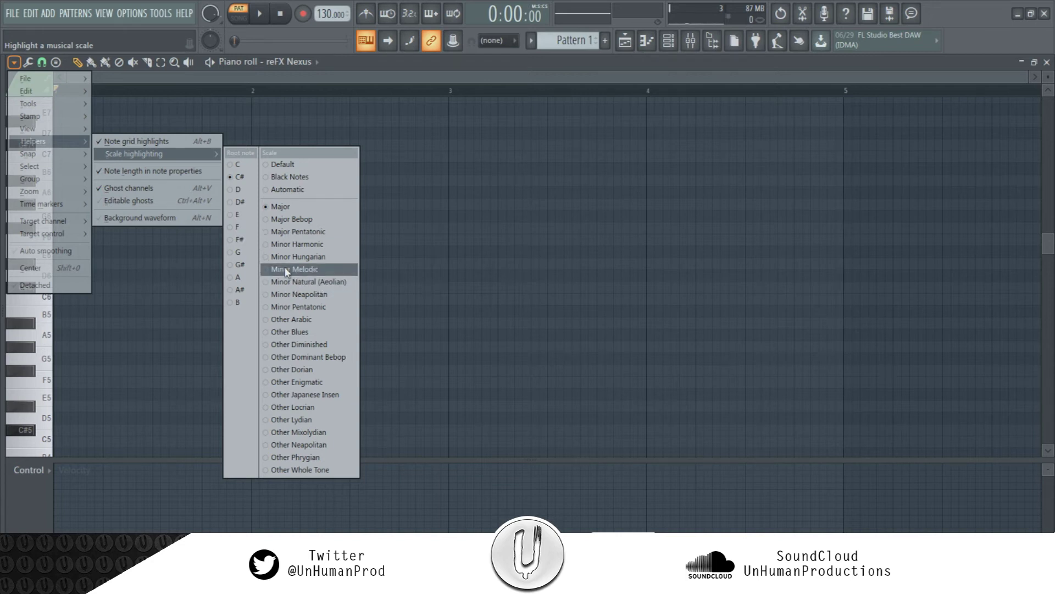
{"action": "left_click", "coordinate": [305, 283]}
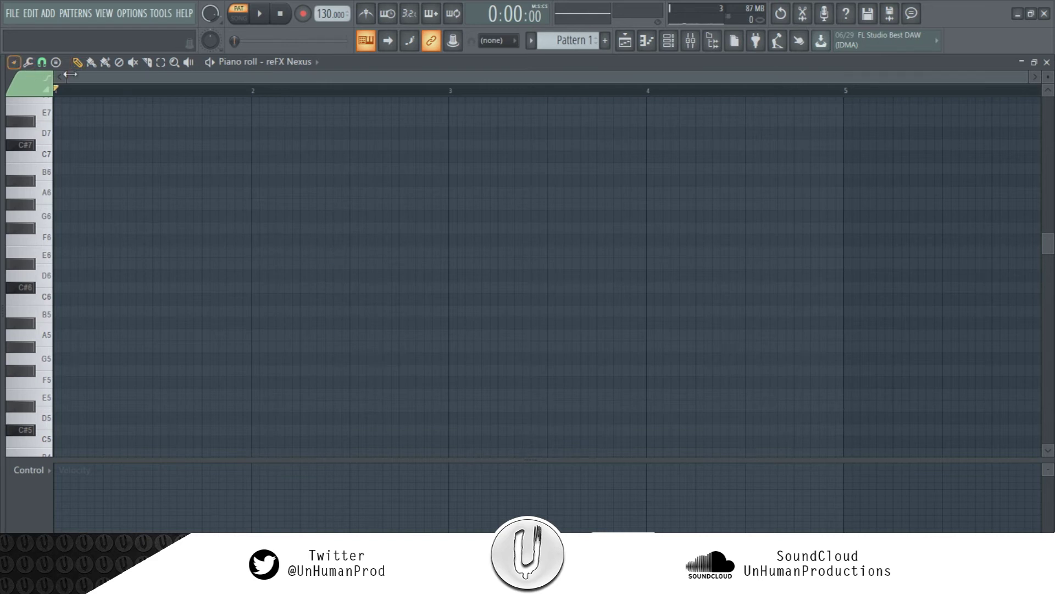
{"action": "left_click", "coordinate": [679, 43]}
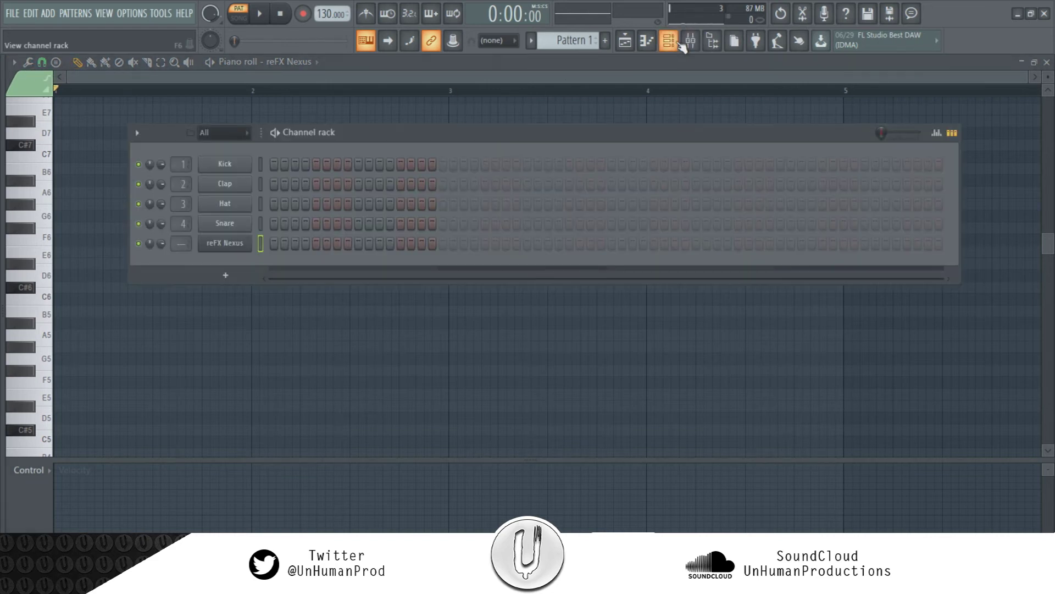
Step: Load the PN Nexus Grandpiano preset from the Nexus Piano category and close the plugin
{"action": "right_click", "coordinate": [246, 246]}
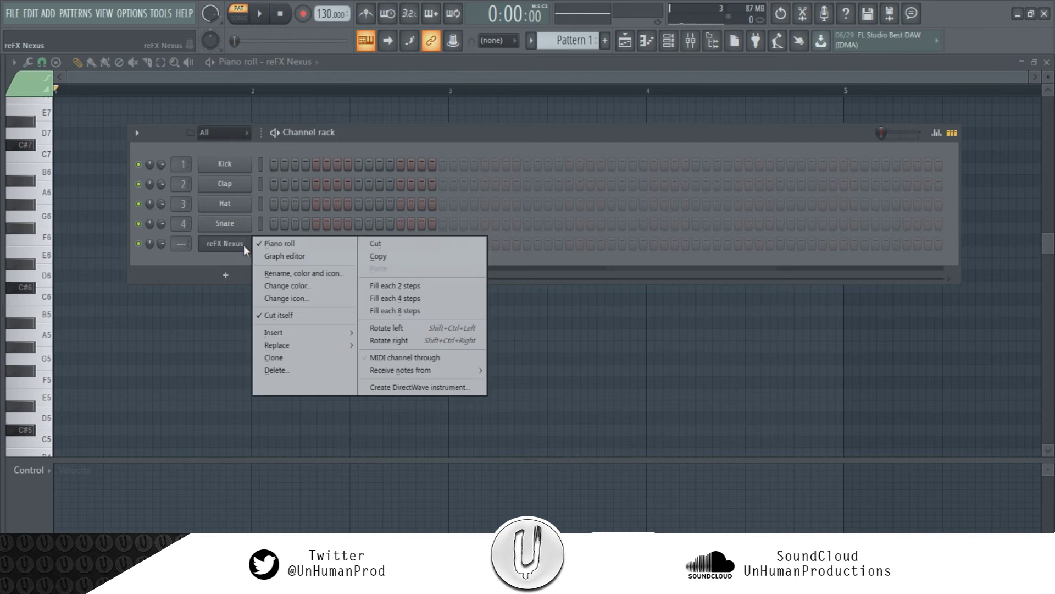
{"action": "left_click", "coordinate": [216, 245]}
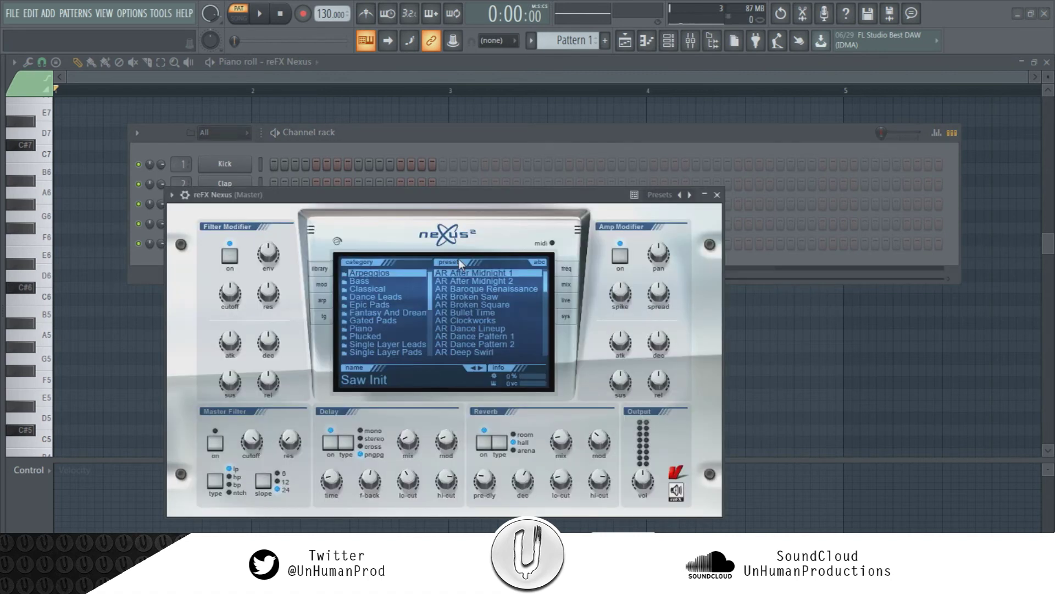
{"action": "left_click", "coordinate": [361, 304]}
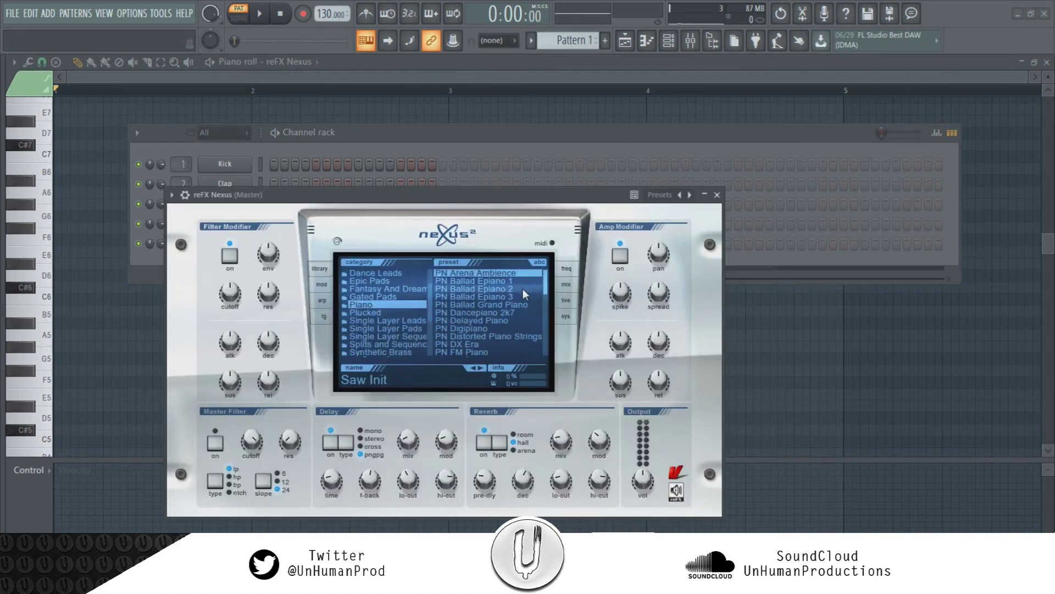
{"action": "left_click_drag", "start_coordinate": [544, 287], "coordinate": [536, 306]}
{"action": "scroll", "coordinate": [536, 306], "scroll_direction": "down", "scroll_amount": 5}
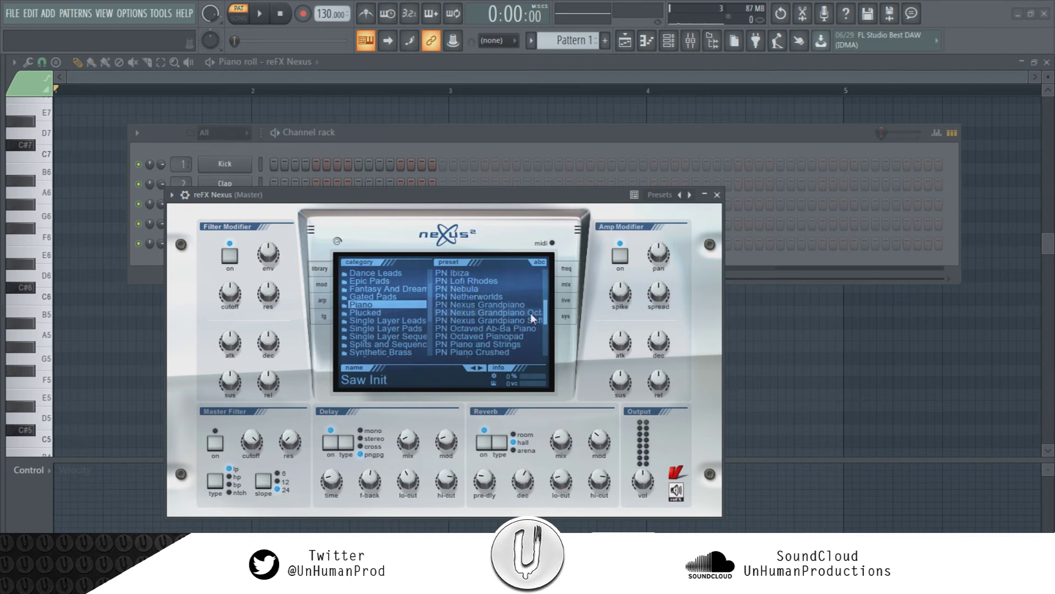
{"action": "left_click", "coordinate": [519, 305]}
{"action": "left_click", "coordinate": [717, 194]}
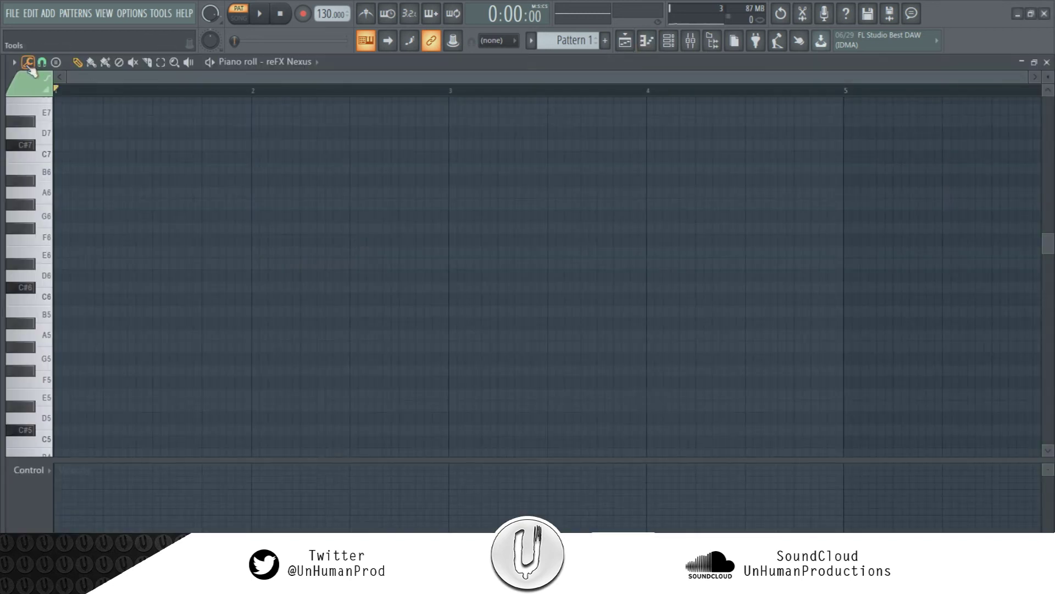
{"action": "left_click", "coordinate": [29, 65]}
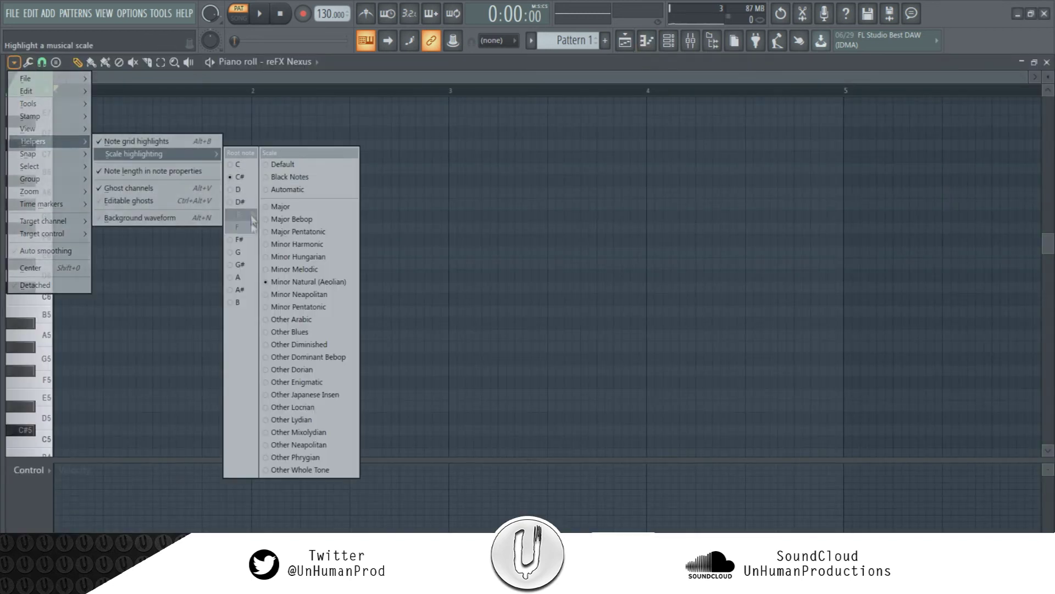
Step: Change the scale highlighting root note and set the tempo to 140
{"action": "left_click", "coordinate": [242, 223]}
{"action": "scroll", "coordinate": [124, 239], "scroll_direction": "down", "scroll_amount": 2}
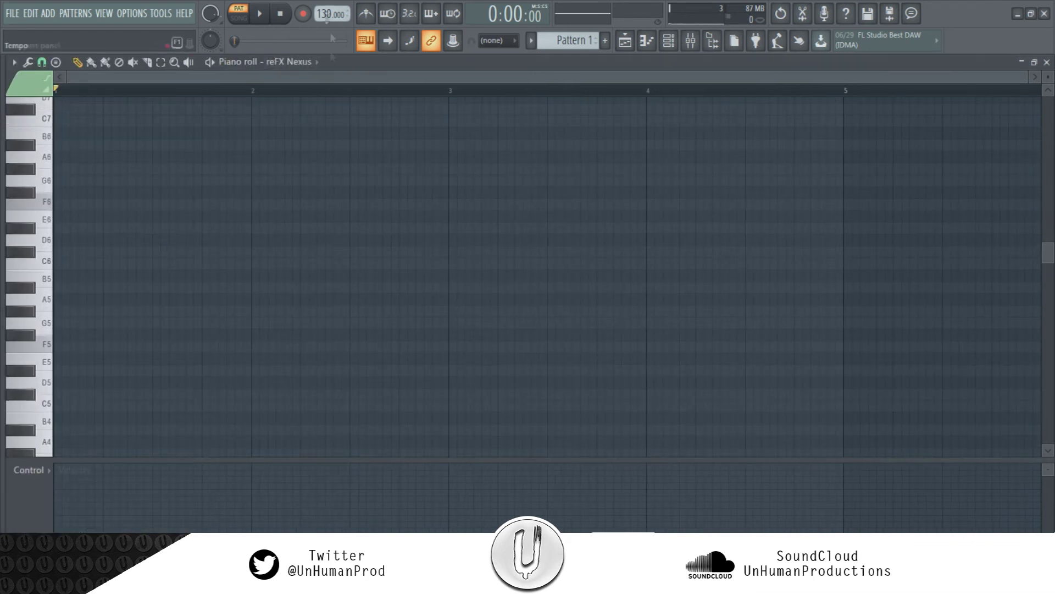
{"action": "right_click", "coordinate": [332, 13]}
{"action": "left_click", "coordinate": [467, 111]}
Step: Draw the bar 1 chord of F5 and A#5, then G#5 and D#5 in bar 2
{"action": "left_click", "coordinate": [66, 347]}
{"action": "left_click_drag", "start_coordinate": [78, 347], "coordinate": [251, 346]}
{"action": "scroll", "coordinate": [236, 354], "scroll_direction": "up", "scroll_amount": 1}
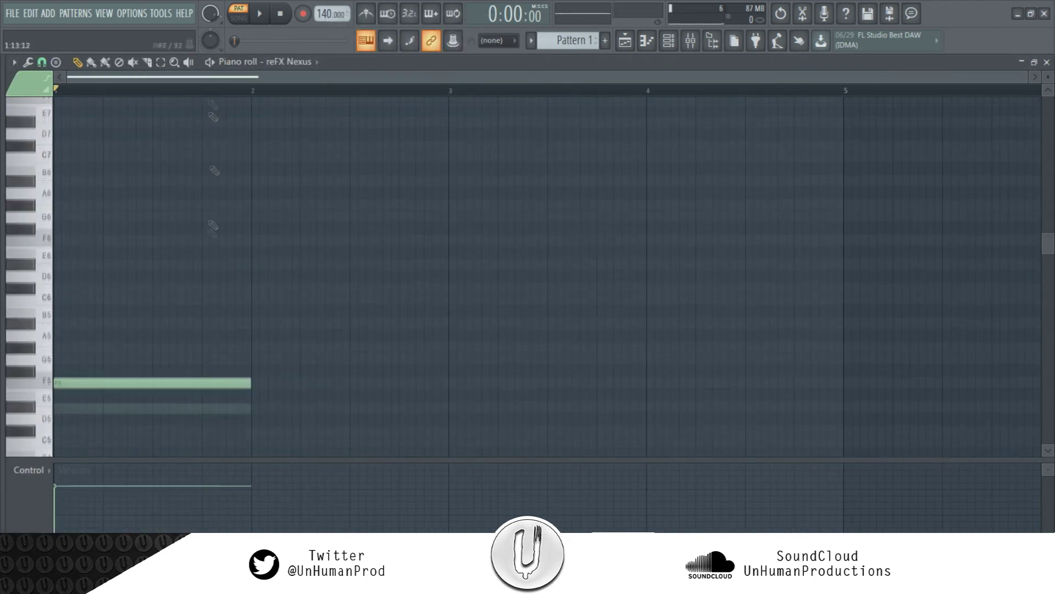
{"action": "scroll", "coordinate": [212, 224], "scroll_direction": "down", "scroll_amount": 3}
{"action": "left_click", "coordinate": [71, 216]}
{"action": "key", "text": "space"}
{"action": "left_click", "coordinate": [263, 239]}
{"action": "left_click", "coordinate": [263, 298]}
{"action": "scroll", "coordinate": [539, 224], "scroll_direction": "up", "scroll_amount": 1}
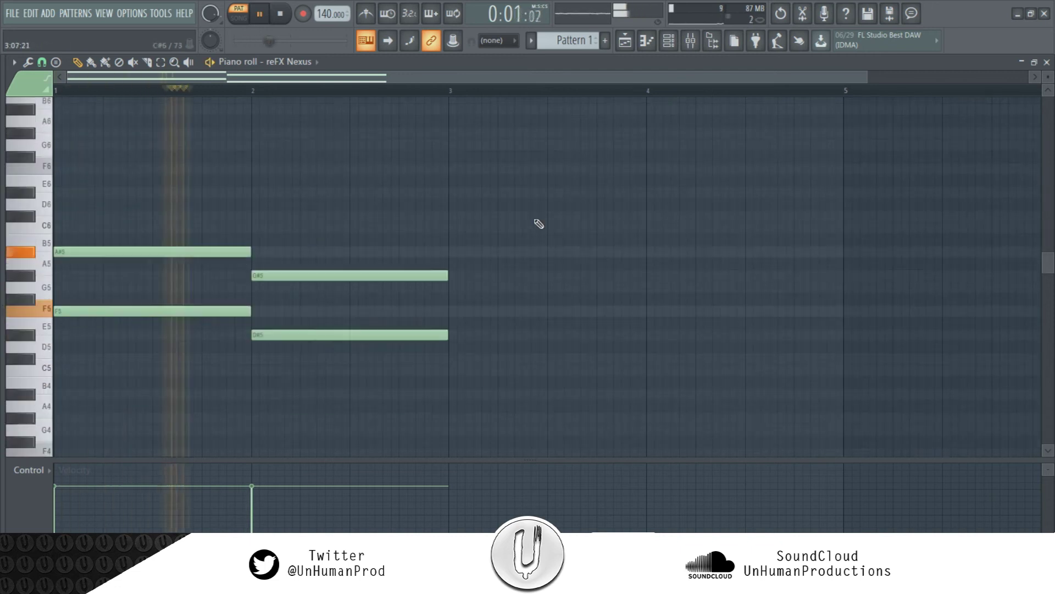
{"action": "scroll", "coordinate": [495, 248], "scroll_direction": "up", "scroll_amount": 1}
Step: Add the bar 3 chord, moving C6 and F5 down to A#5 and D#5
{"action": "left_click", "coordinate": [474, 263]}
{"action": "left_click", "coordinate": [466, 346]}
{"action": "left_click_drag", "start_coordinate": [478, 265], "coordinate": [480, 252]}
{"action": "key", "text": "space"}
{"action": "left_click_drag", "start_coordinate": [483, 347], "coordinate": [487, 349]}
{"action": "left_click_drag", "start_coordinate": [488, 253], "coordinate": [487, 292]}
{"action": "left_click_drag", "start_coordinate": [487, 346], "coordinate": [487, 402]}
{"action": "key", "text": "space"}
{"action": "scroll", "coordinate": [485, 319], "scroll_direction": "down", "scroll_amount": 1, "text": "ctrl"}
Step: Build the bar 4 chord on D#5, G#5 and C6, then stop playback
{"action": "left_click", "coordinate": [484, 323]}
{"action": "key", "text": "space"}
{"action": "key", "text": "space"}
{"action": "left_click", "coordinate": [498, 369]}
{"action": "left_click_drag", "start_coordinate": [499, 369], "coordinate": [500, 394]}
{"action": "scroll", "coordinate": [481, 98], "scroll_direction": "down", "scroll_amount": 1}
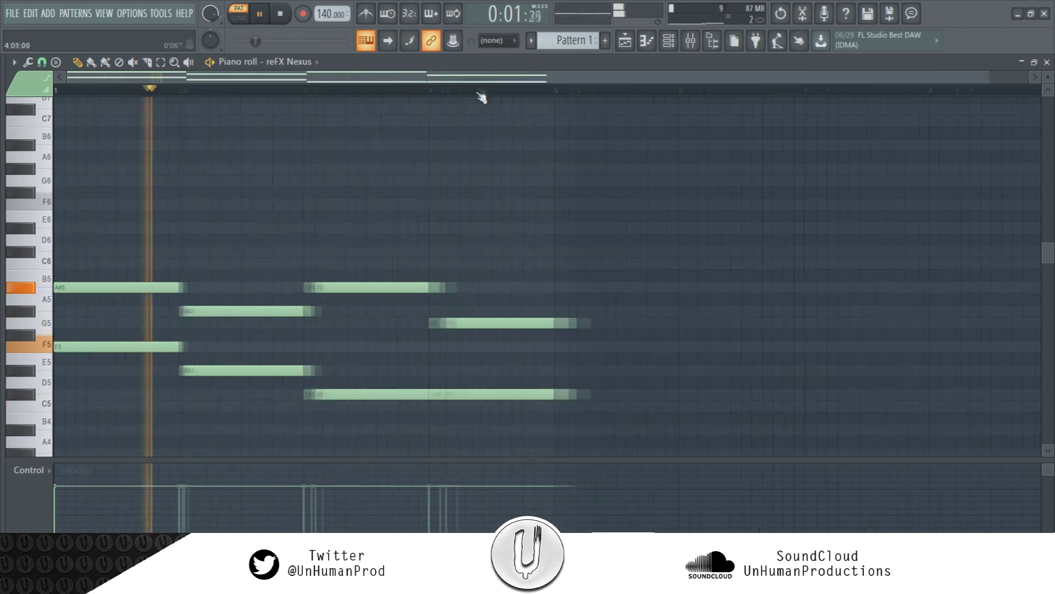
{"action": "key", "text": "space"}
{"action": "left_click_drag", "start_coordinate": [475, 395], "coordinate": [477, 371]}
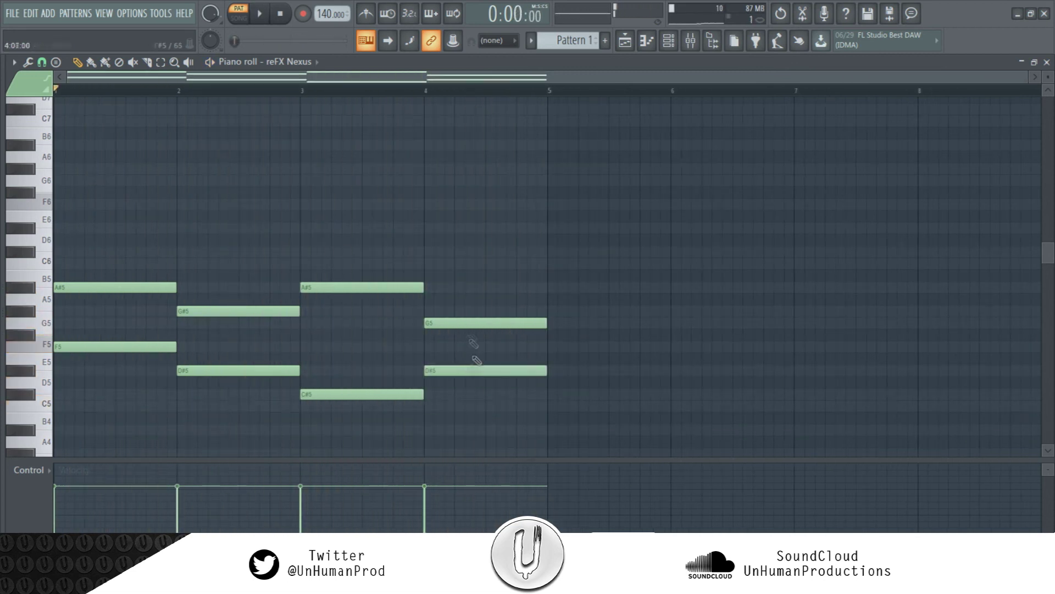
{"action": "left_click_drag", "start_coordinate": [474, 323], "coordinate": [469, 311]}
{"action": "key", "text": "space"}
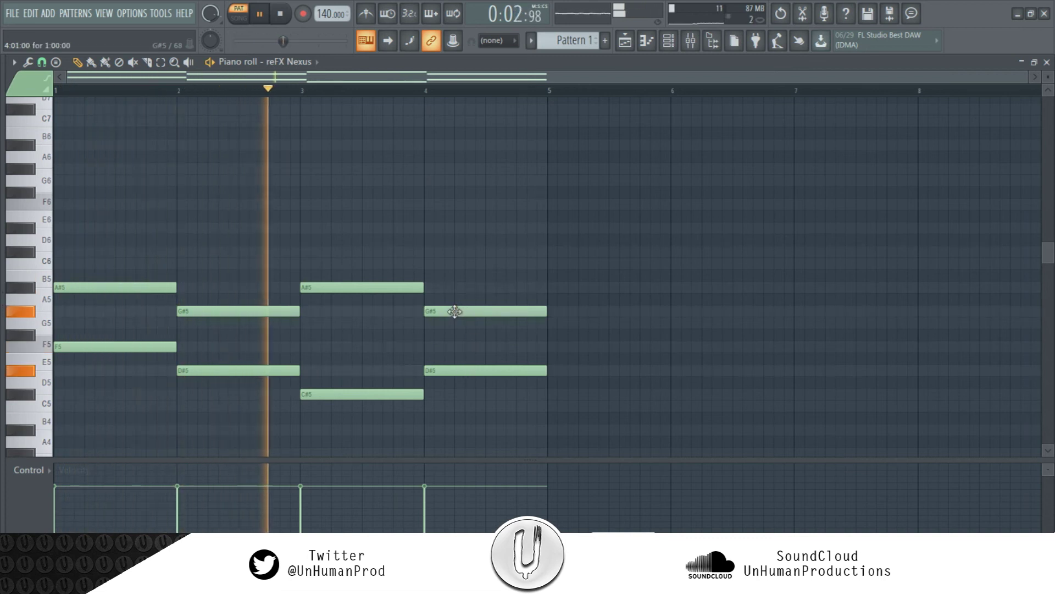
{"action": "left_click_drag", "start_coordinate": [455, 310], "coordinate": [455, 263]}
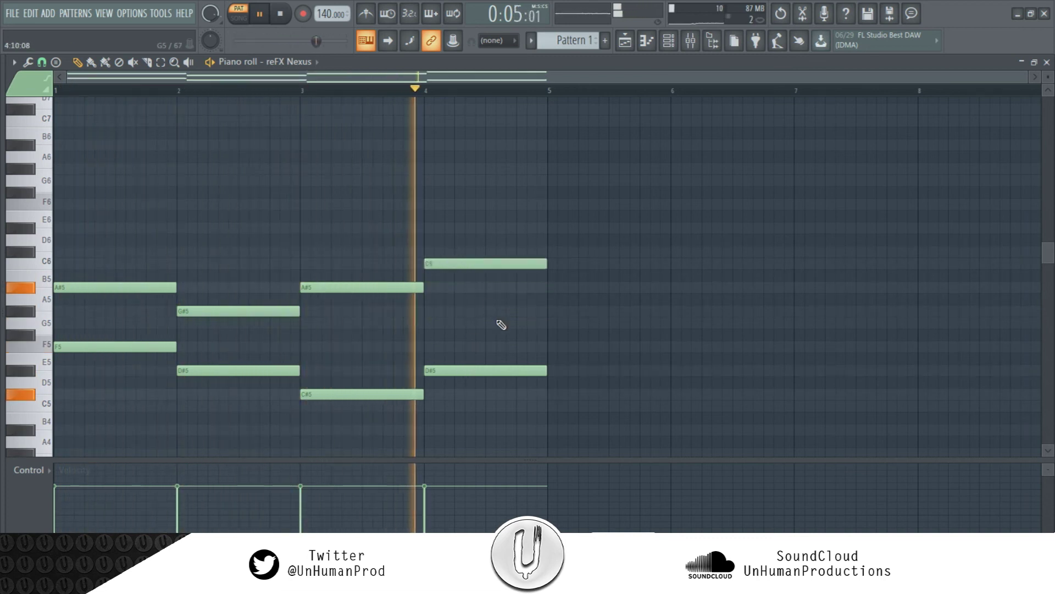
{"action": "scroll", "coordinate": [190, 174], "scroll_direction": "down", "scroll_amount": 3}
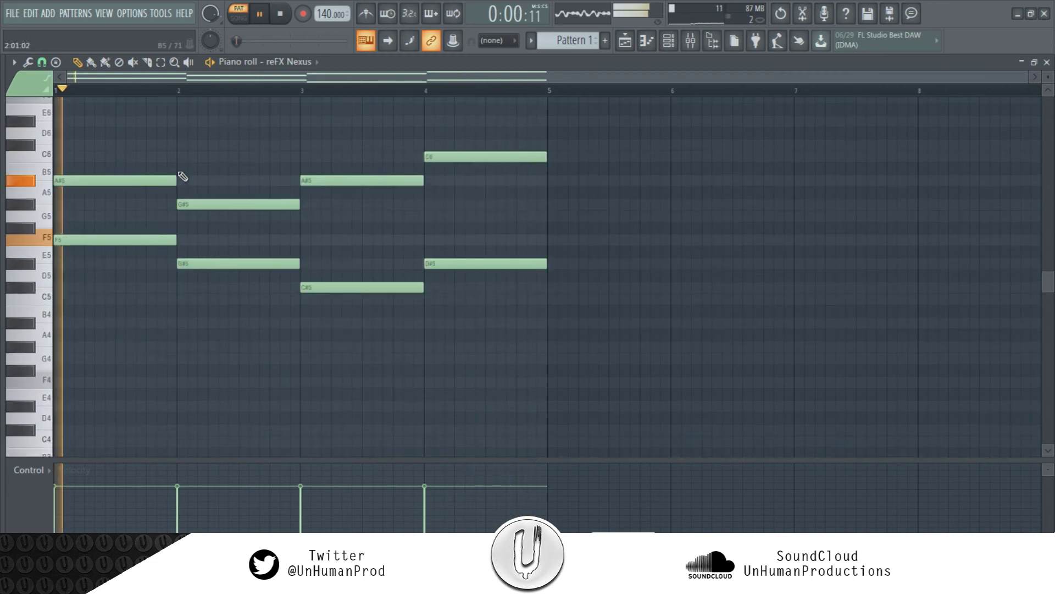
{"action": "scroll", "coordinate": [184, 175], "scroll_direction": "up", "scroll_amount": 3}
{"action": "scroll", "coordinate": [141, 134], "scroll_direction": "down", "scroll_amount": 1}
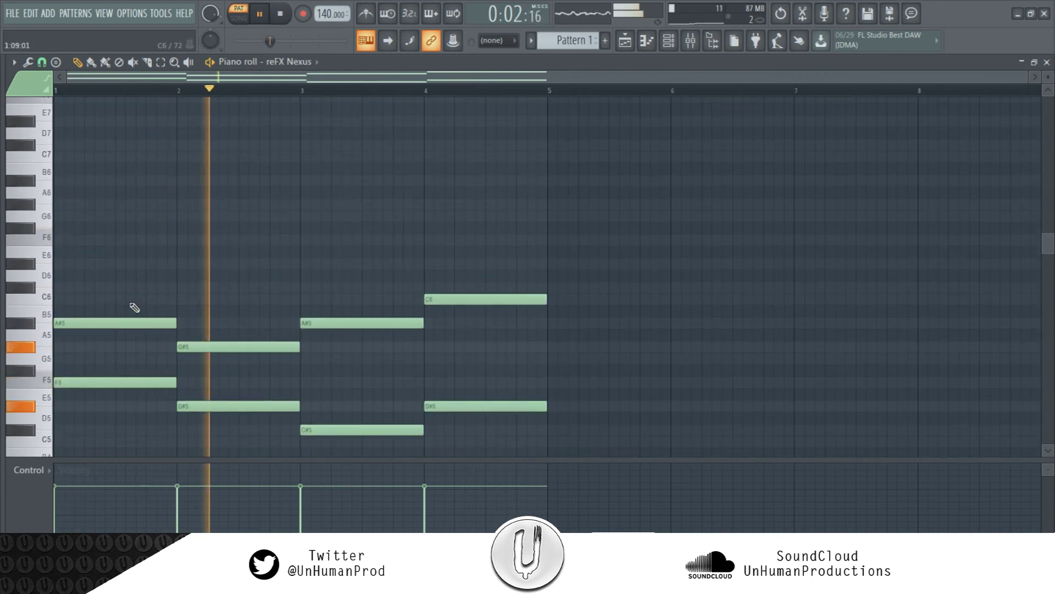
{"action": "key", "text": "space"}
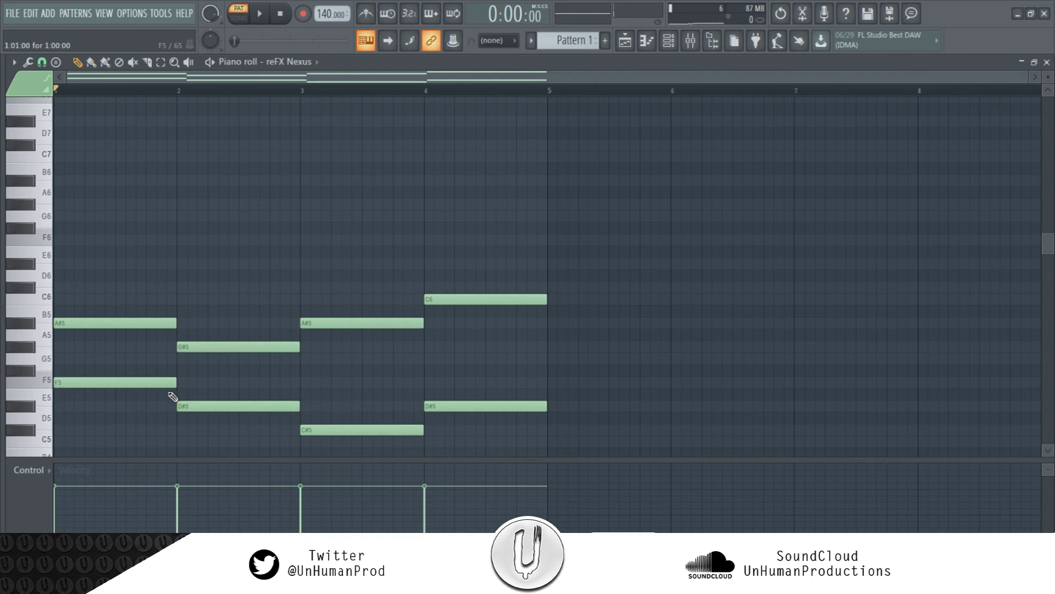
{"action": "scroll", "coordinate": [248, 264], "scroll_direction": "down", "scroll_amount": 1}
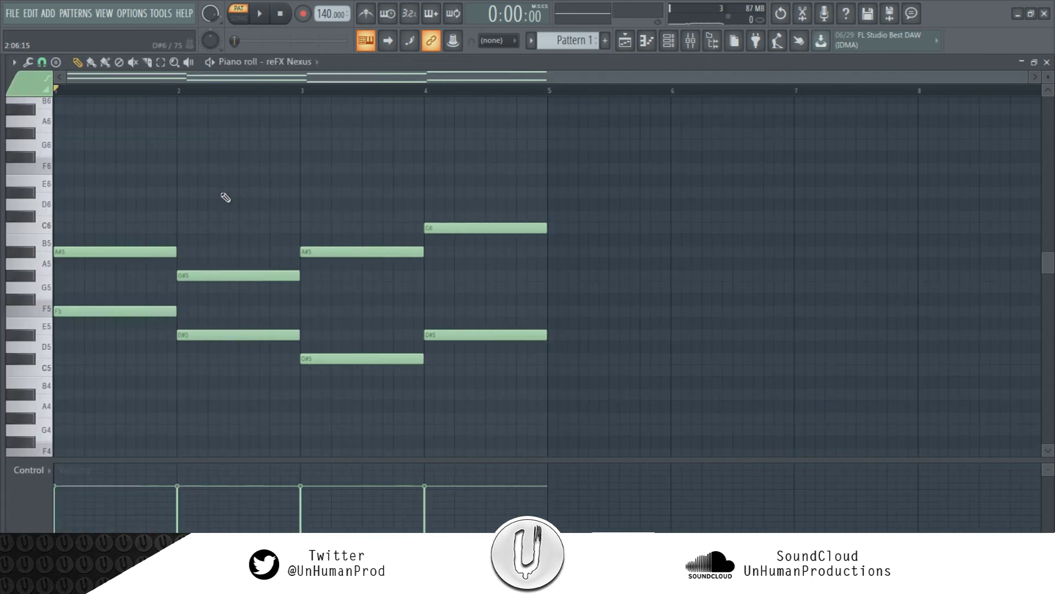
{"action": "scroll", "coordinate": [224, 198], "scroll_direction": "up", "scroll_amount": 2}
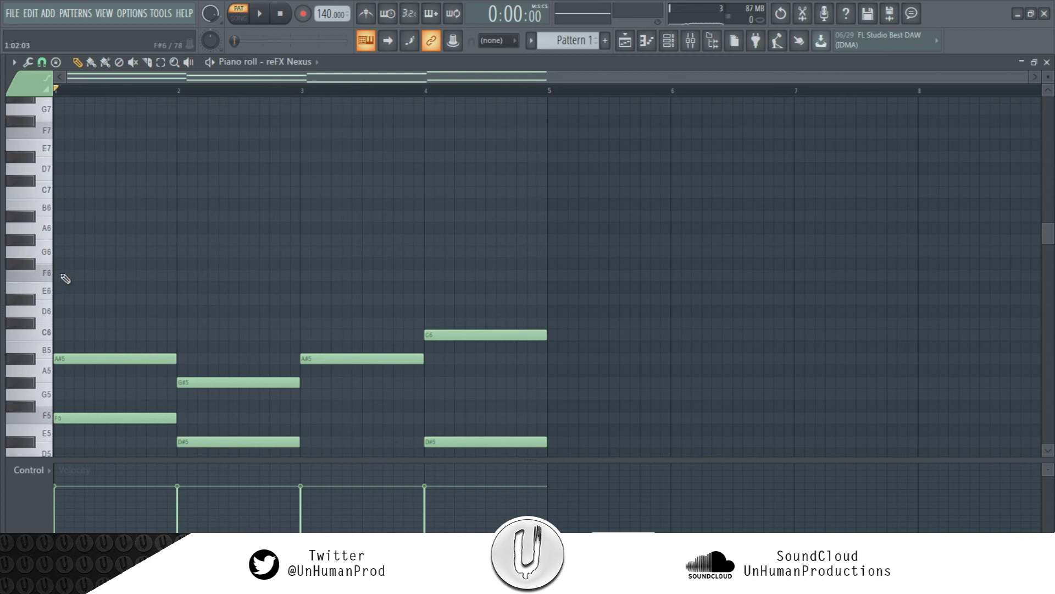
Step: Add a shortened F6, then G6 and A#6 melody notes in bar 1
{"action": "left_click", "coordinate": [67, 276]}
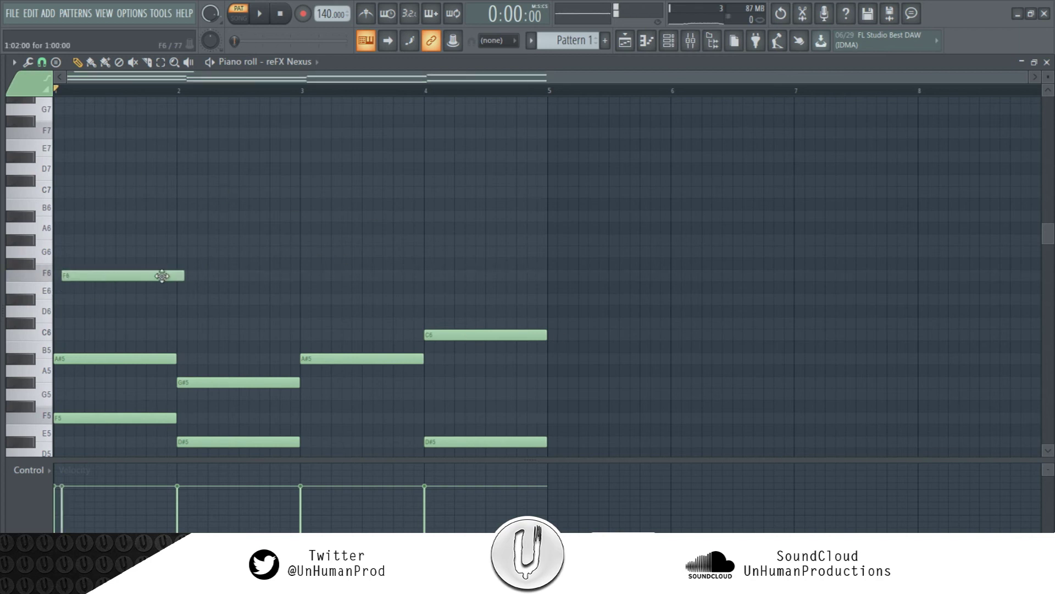
{"action": "mouse_move", "coordinate": [177, 280]}
{"action": "left_mouse_down"}
{"action": "mouse_move", "coordinate": [88, 281]}
{"action": "mouse_move", "coordinate": [112, 285]}
{"action": "left_mouse_up"}
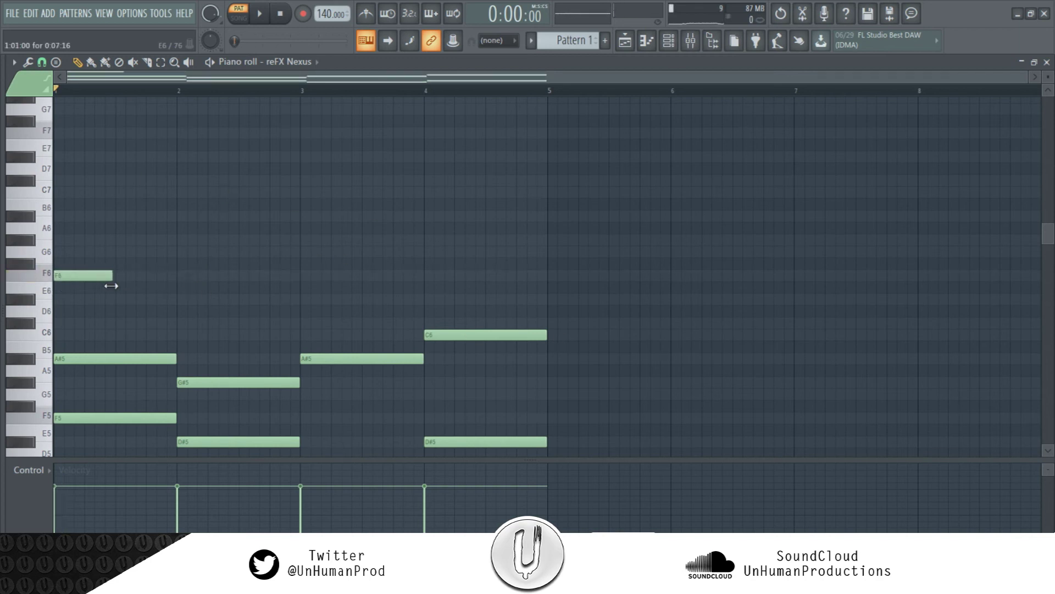
{"action": "left_click", "coordinate": [88, 252]}
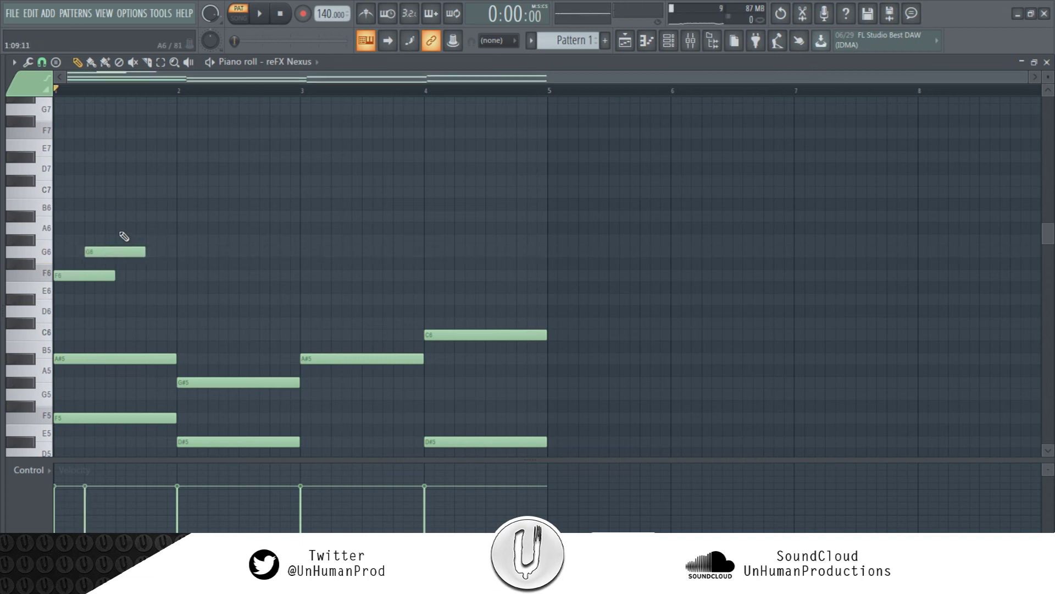
{"action": "left_click", "coordinate": [140, 216]}
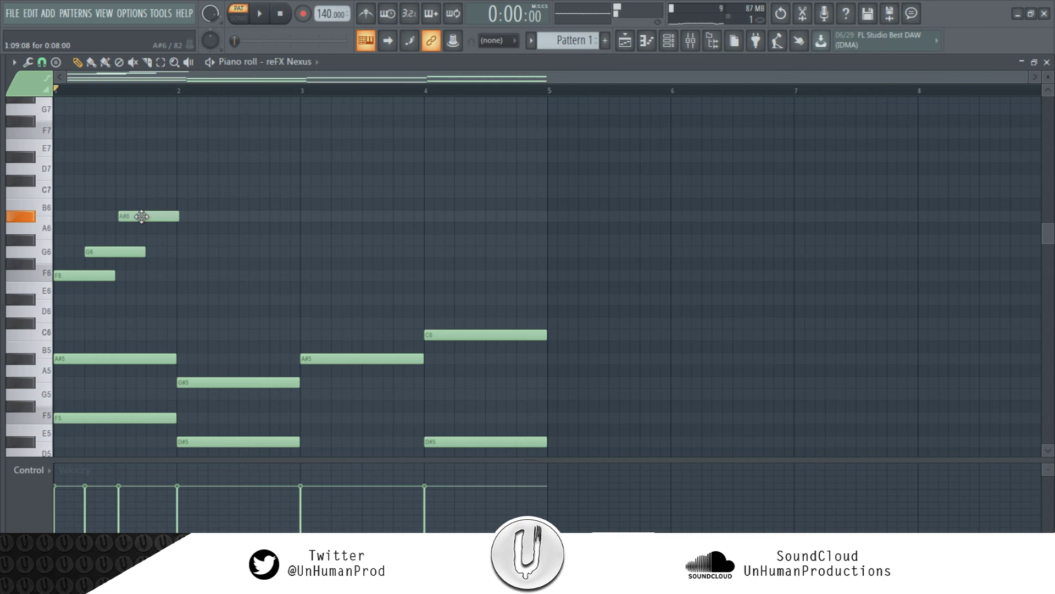
{"action": "key", "text": "space"}
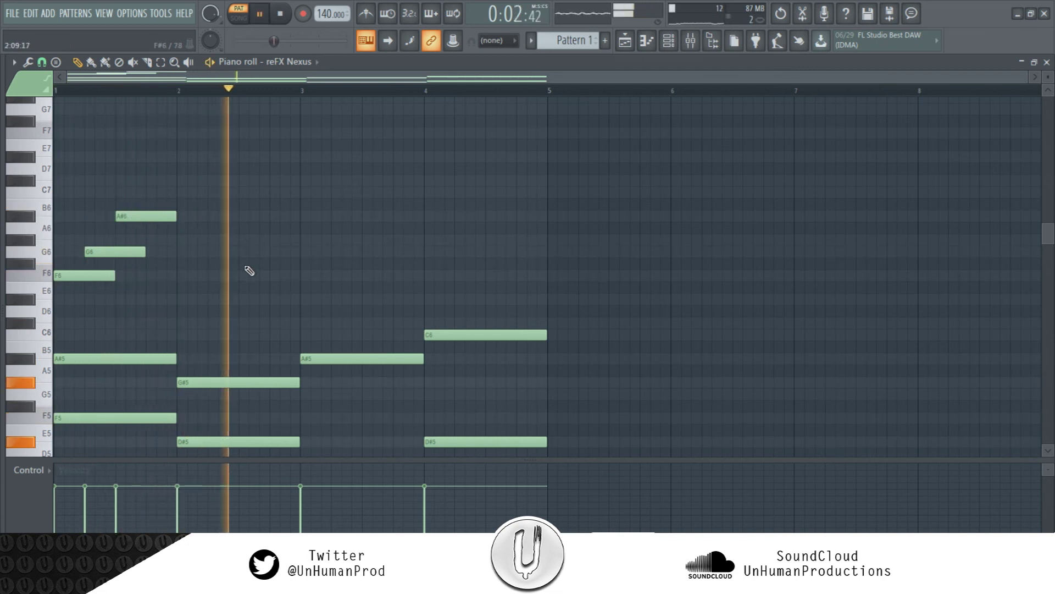
{"action": "key", "text": "space"}
Step: Add F6 and a slightly earlier G6 melody note in bar 2
{"action": "left_click", "coordinate": [210, 276]}
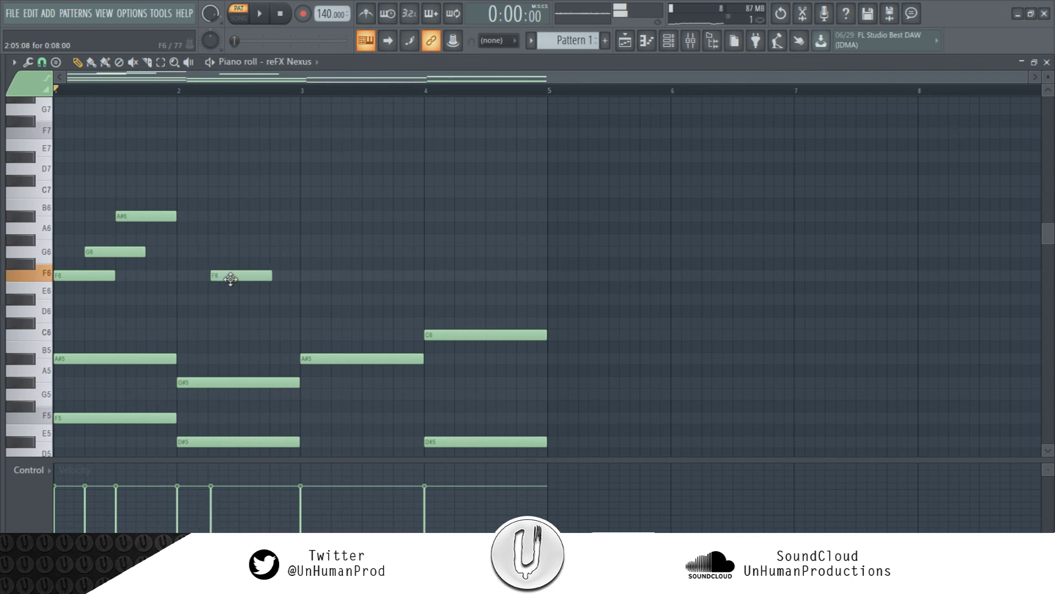
{"action": "left_click", "coordinate": [245, 251]}
{"action": "left_click_drag", "start_coordinate": [247, 252], "coordinate": [243, 253]}
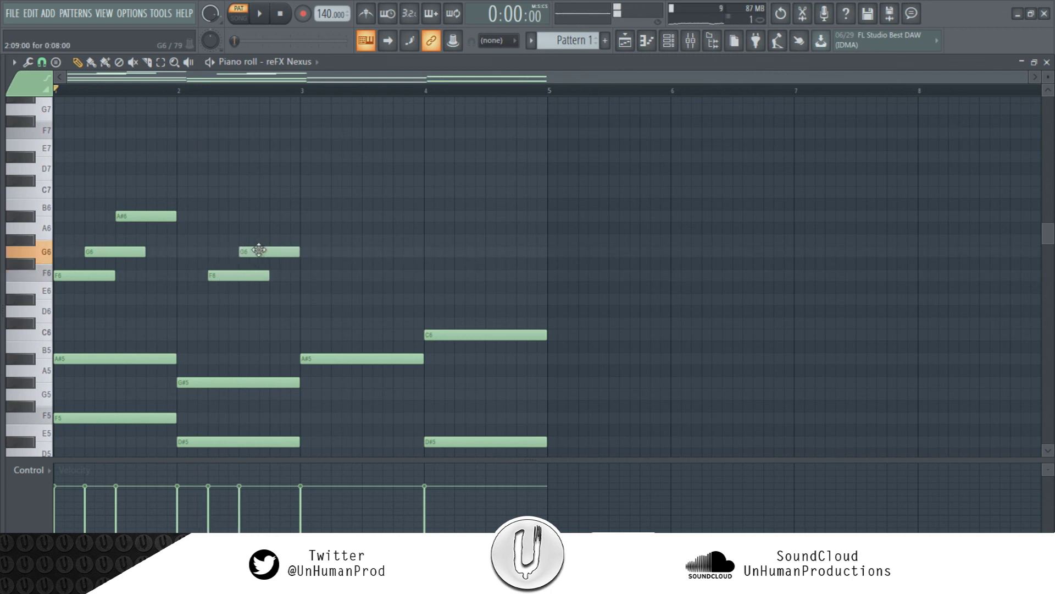
{"action": "key", "text": "space"}
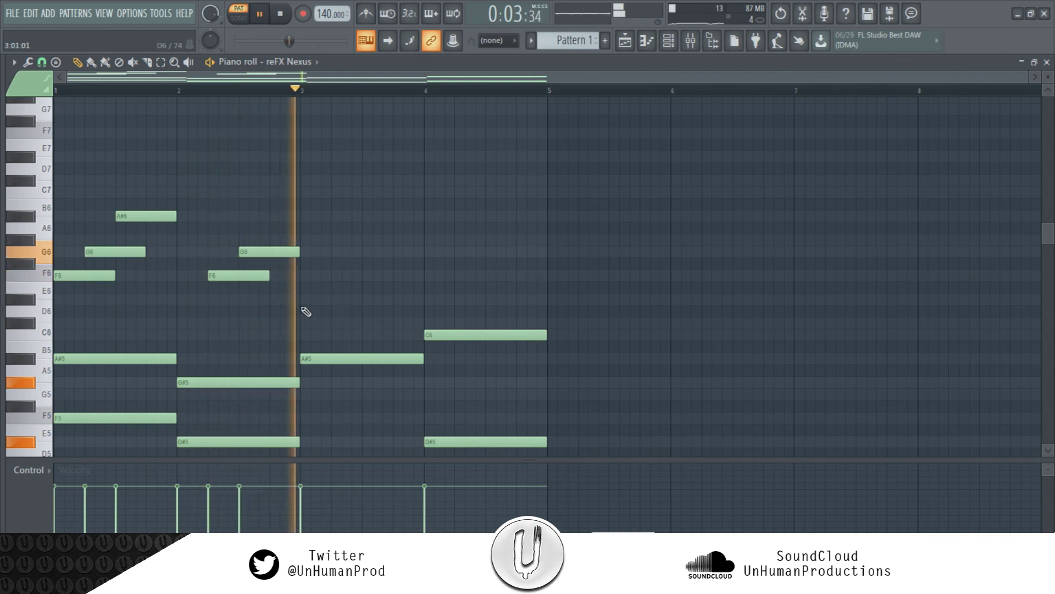
{"action": "key", "text": "space"}
Step: Add D#6 and G6 in bar 3, then G#6 and F6 in bar 4
{"action": "left_click", "coordinate": [346, 300]}
{"action": "left_click_drag", "start_coordinate": [347, 300], "coordinate": [344, 301]}
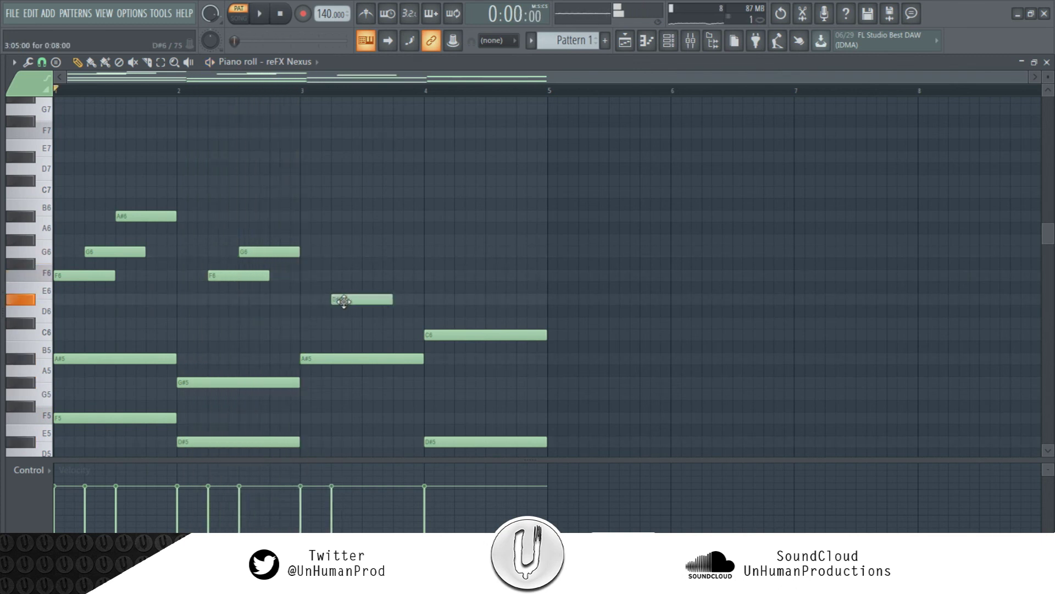
{"action": "left_click", "coordinate": [376, 253]}
{"action": "key", "text": "space"}
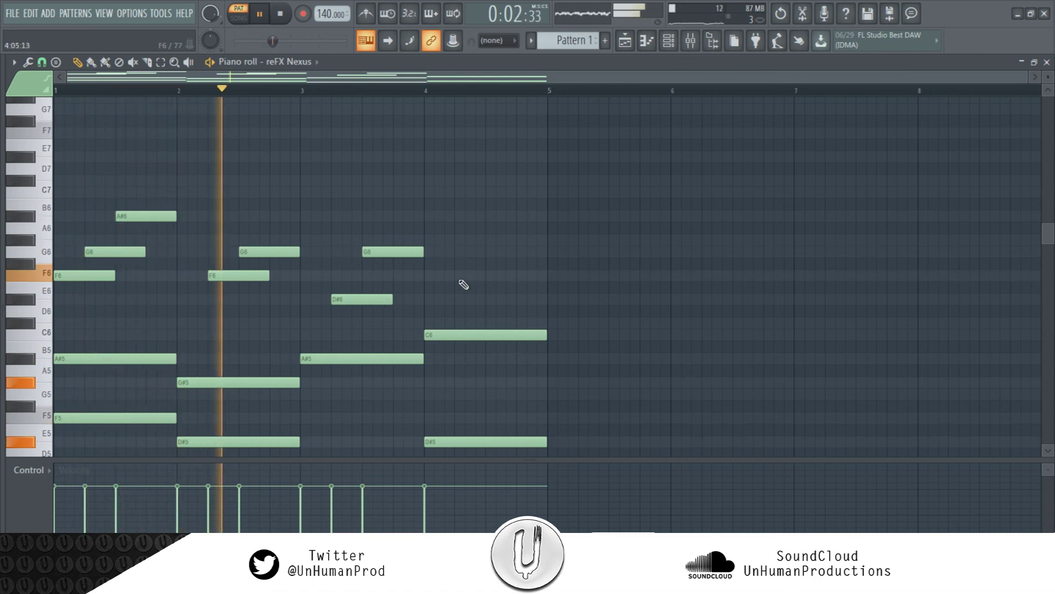
{"action": "left_click", "coordinate": [489, 276]}
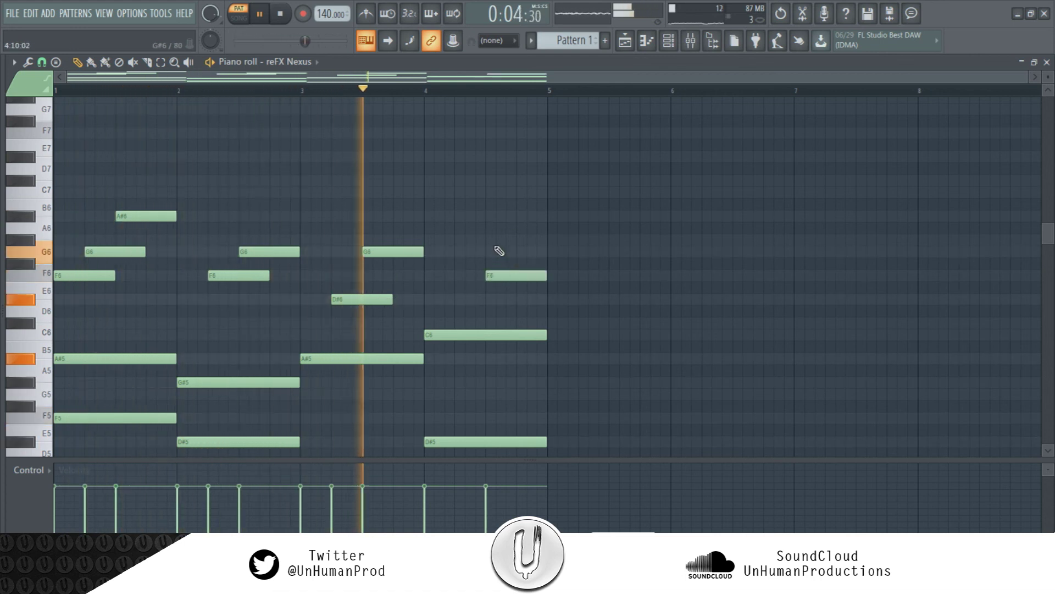
{"action": "left_click", "coordinate": [436, 240]}
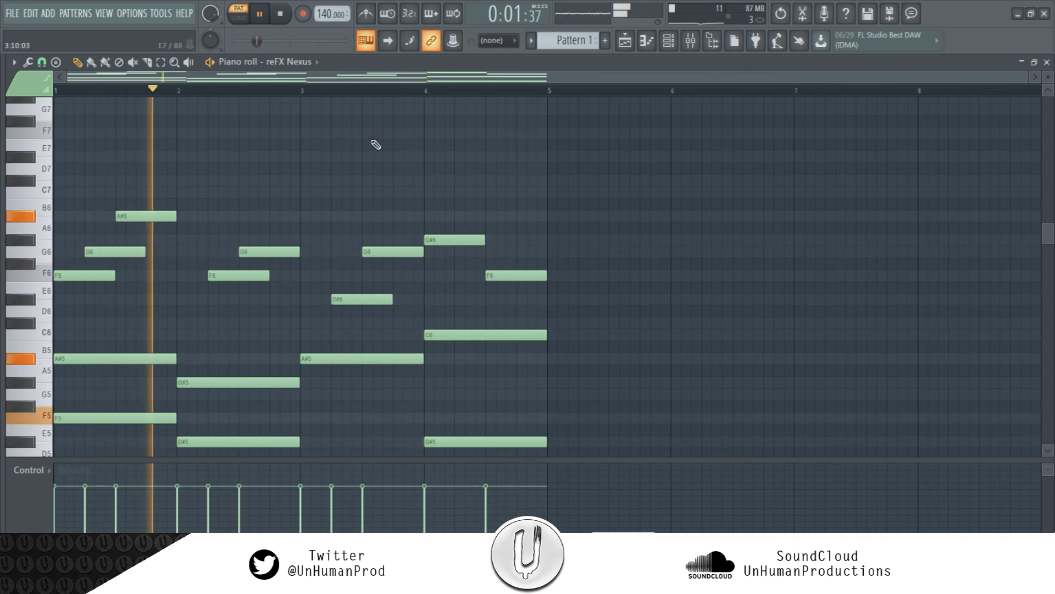
{"action": "key", "text": "space"}
Step: Select all chord and melody notes, shift them by octaves, and return them to original pitch
{"action": "left_click", "coordinate": [681, 47]}
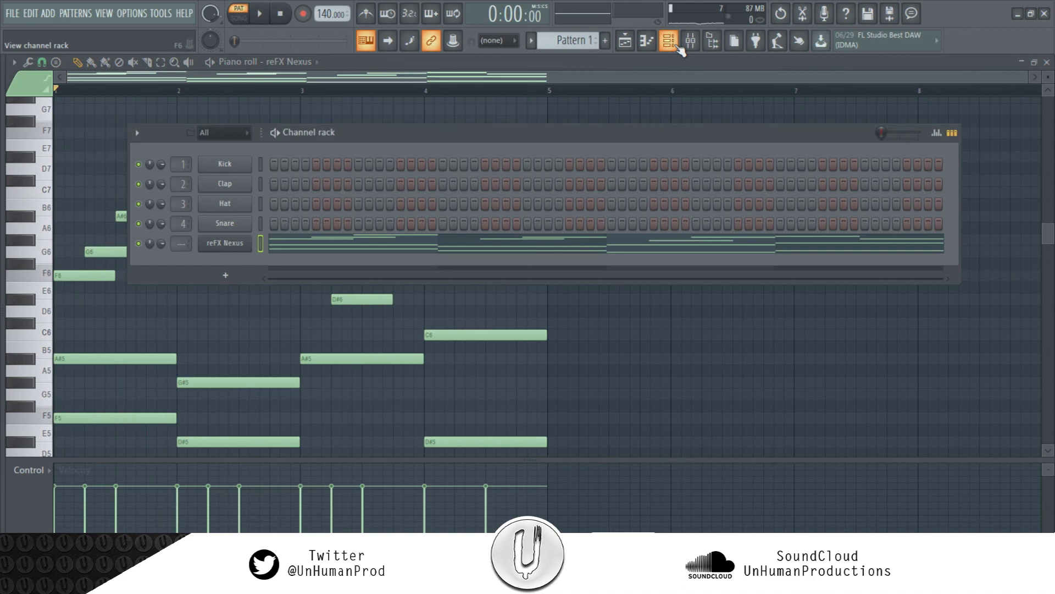
{"action": "left_click", "coordinate": [681, 48]}
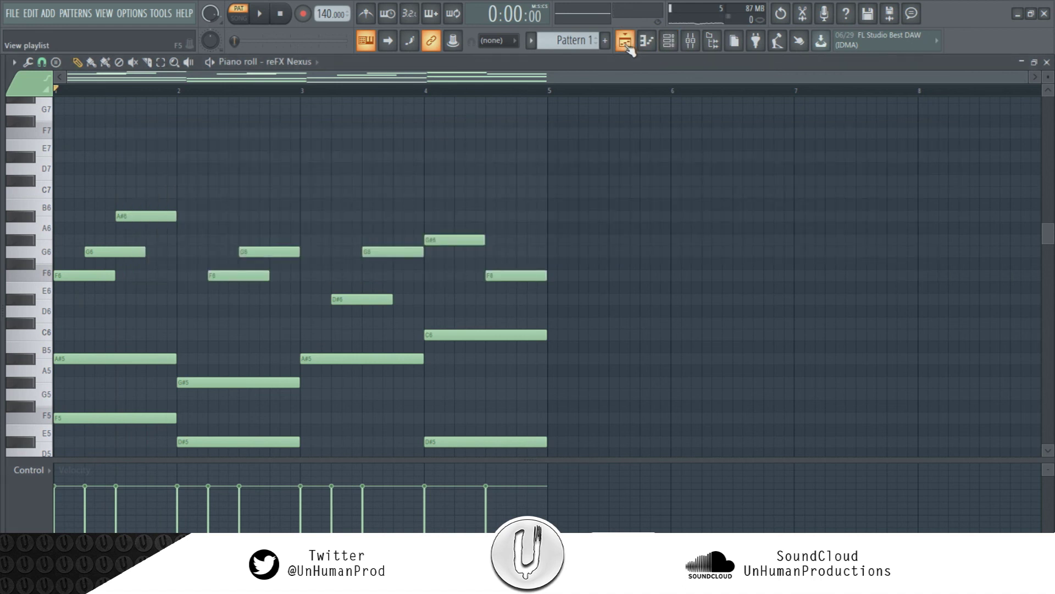
{"action": "scroll", "coordinate": [393, 188], "scroll_direction": "down", "scroll_amount": 1}
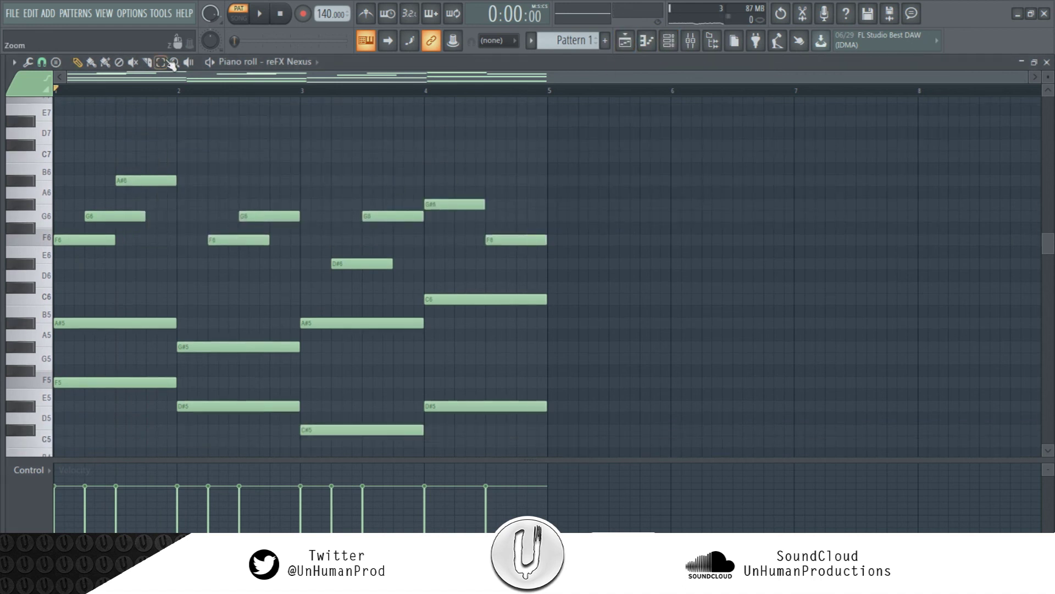
{"action": "left_click_drag", "start_coordinate": [118, 137], "coordinate": [547, 455]}
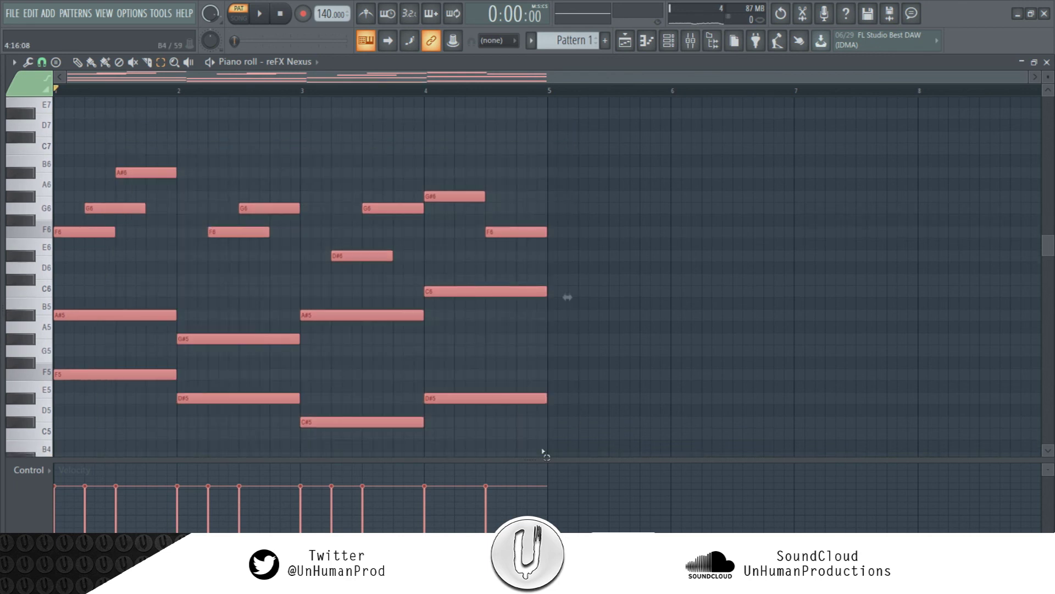
{"action": "key", "text": "ctrl+Down"}
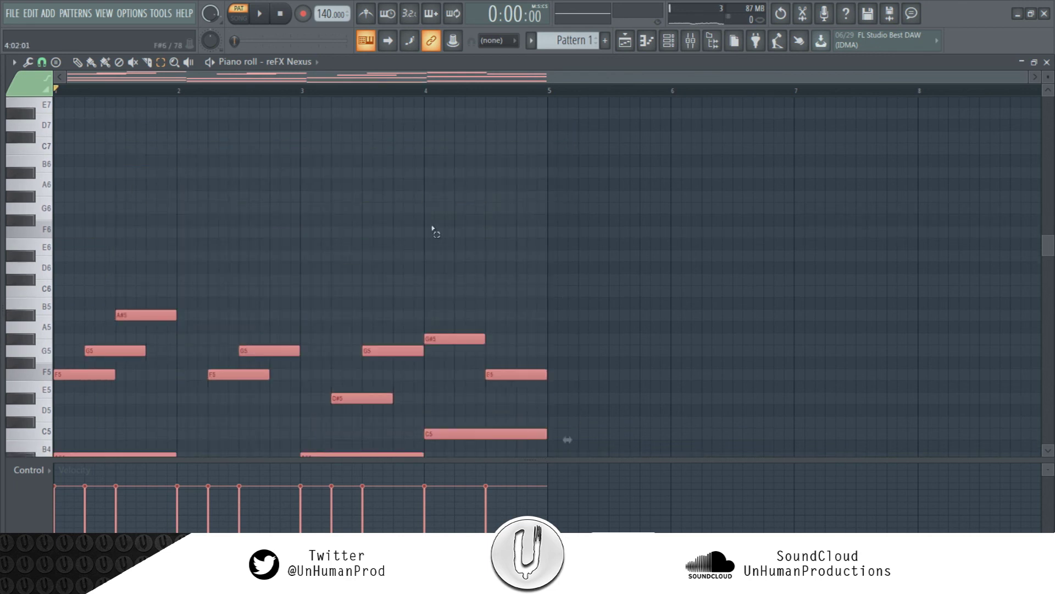
{"action": "key", "text": "ctrl+Up"}
{"action": "key", "text": "ctrl+Up"}
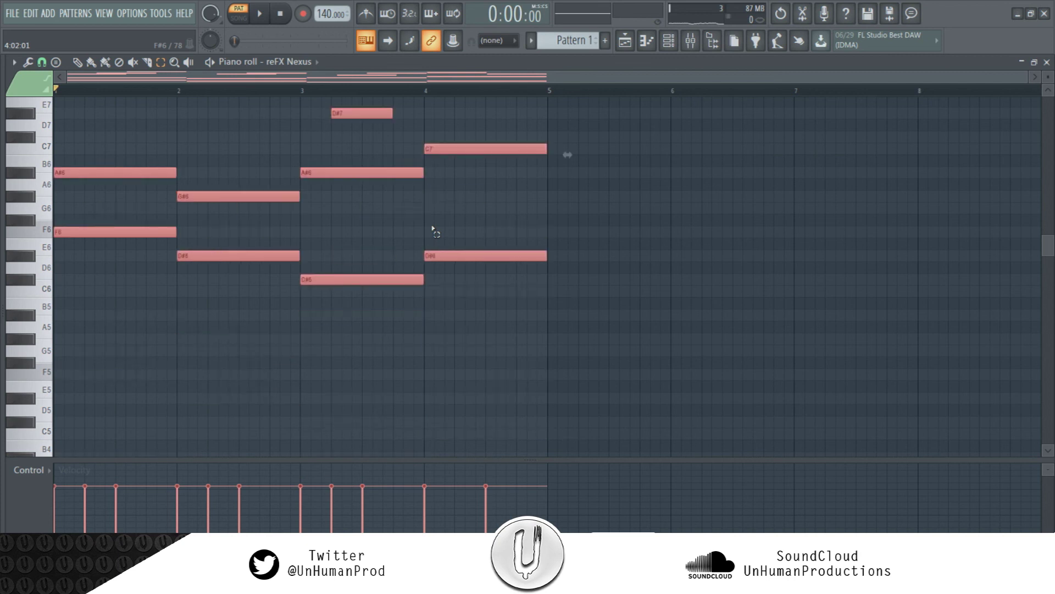
{"action": "key", "text": "ctrl+Down"}
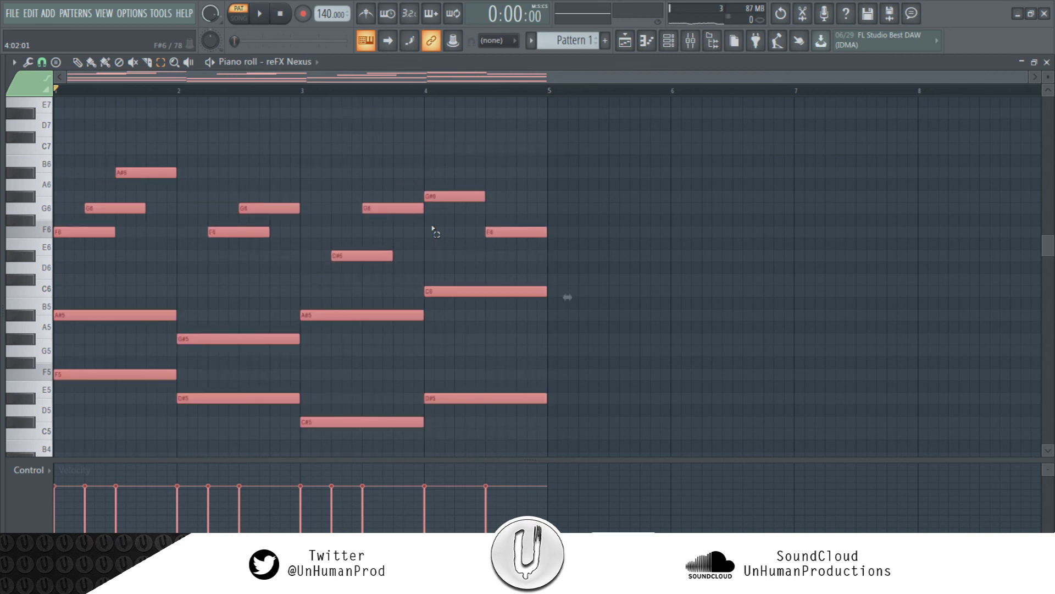